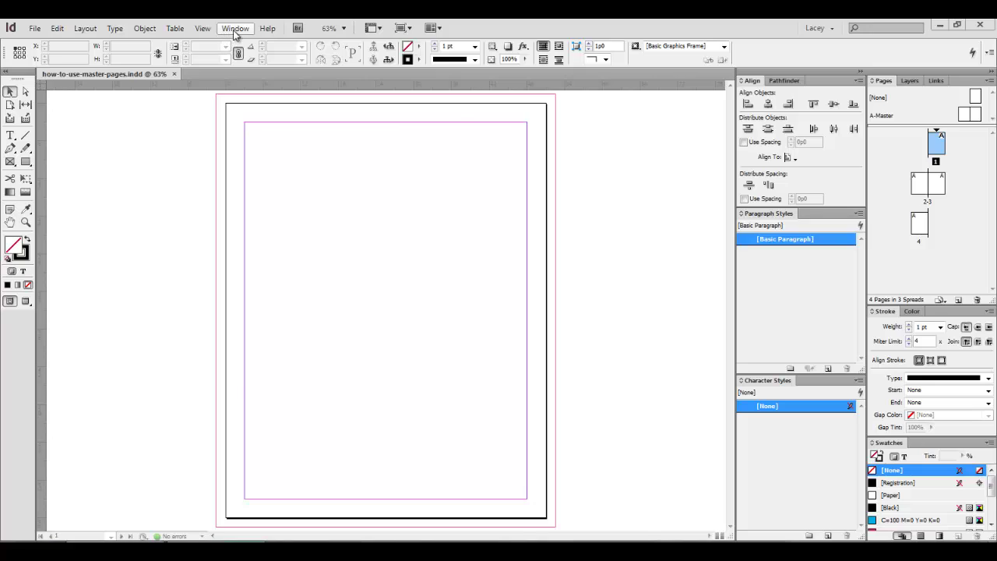
# Open the Window menu to reach the Pages panel entry
pyautogui.click(235, 30)
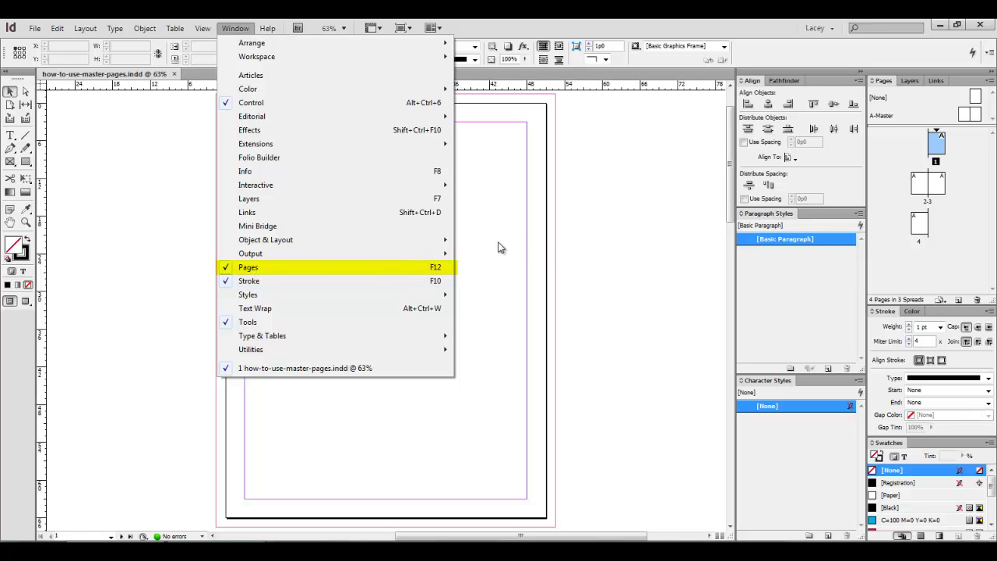
# Show the Pages panel listing A-Master and pages 1, 2-3 and 4
pyautogui.click(965, 237)
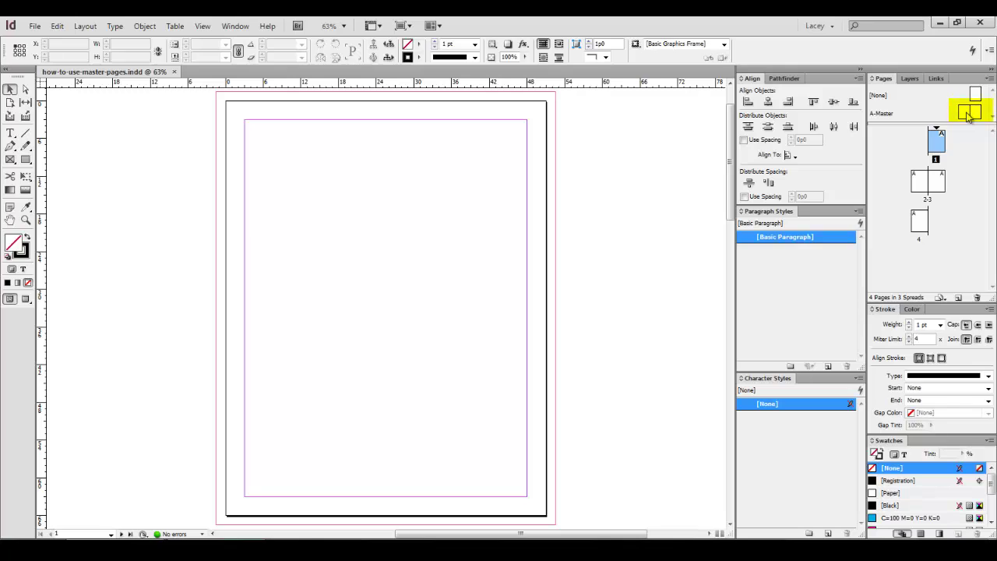
# Open the A-Master spread for editing and fit the whole spread in the window
pyautogui.doubleClick(968, 114)
pyautogui.doubleClick(10, 219)
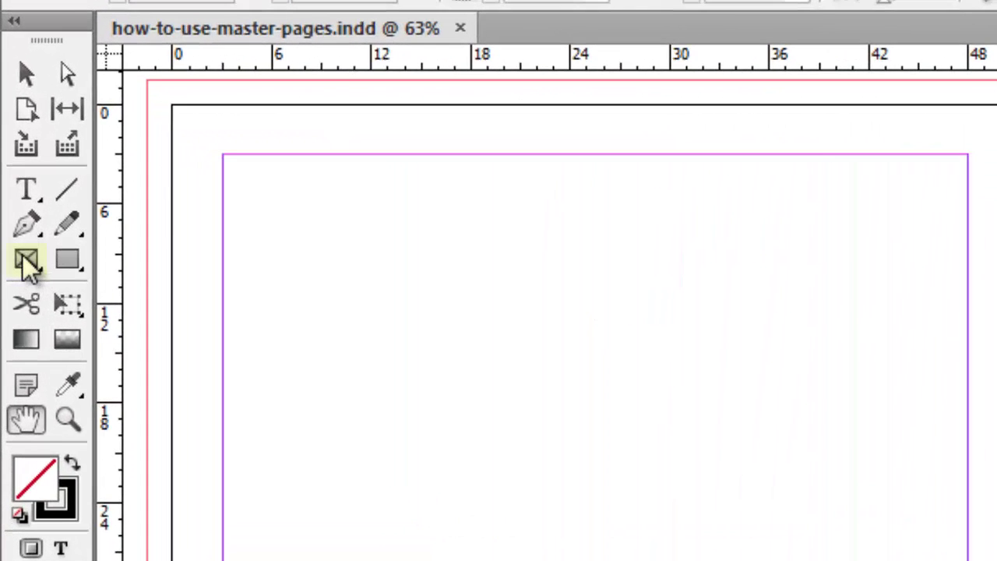
pyautogui.click(10, 159)
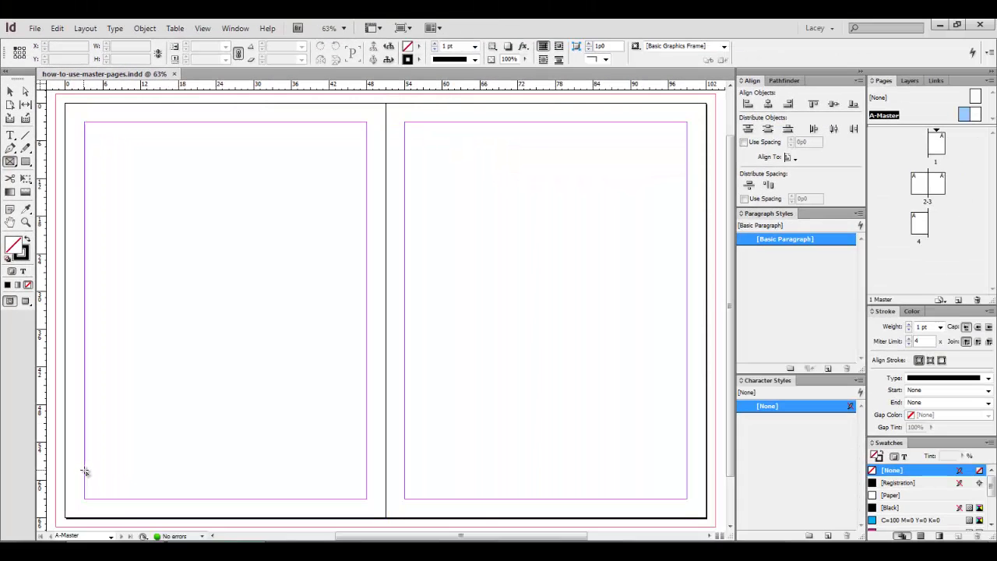
# Add a bottom-left footer text frame on the left master reading 'Page' plus a current page number marker
pyautogui.moveTo(85, 471); pyautogui.dragTo(158, 499)
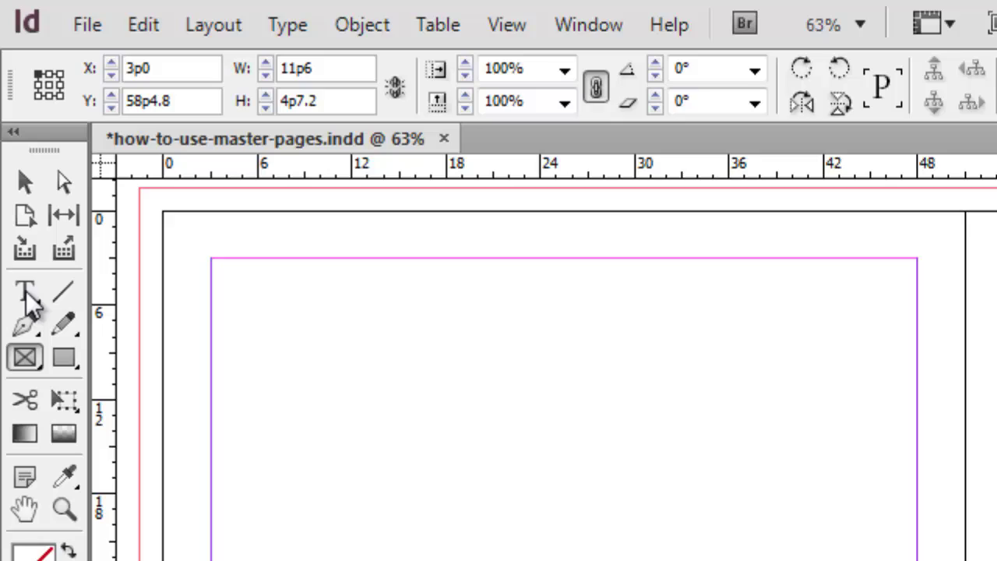
pyautogui.click(25, 295)
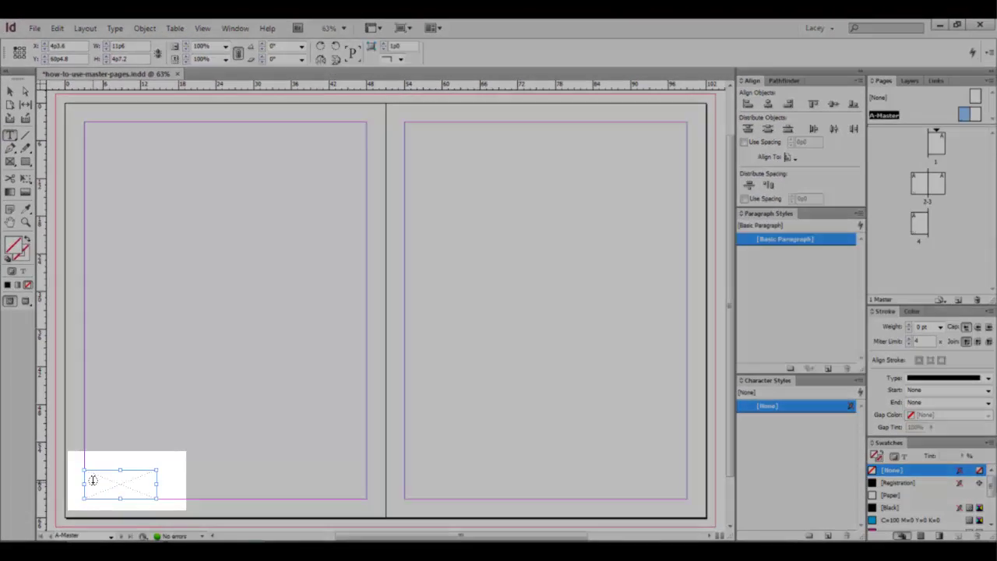
pyautogui.click(93, 479)
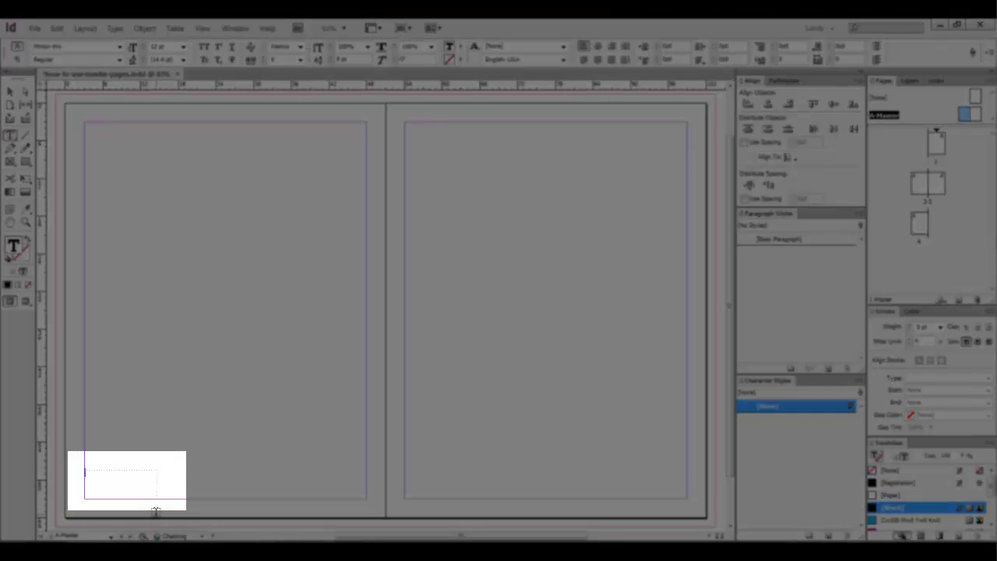
pyautogui.write('Page')
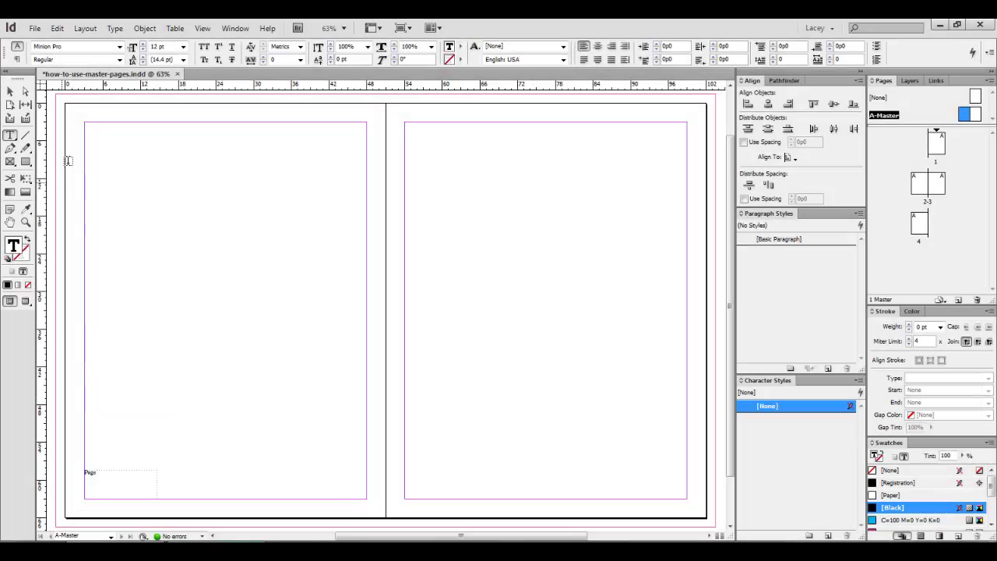
pyautogui.click(115, 29)
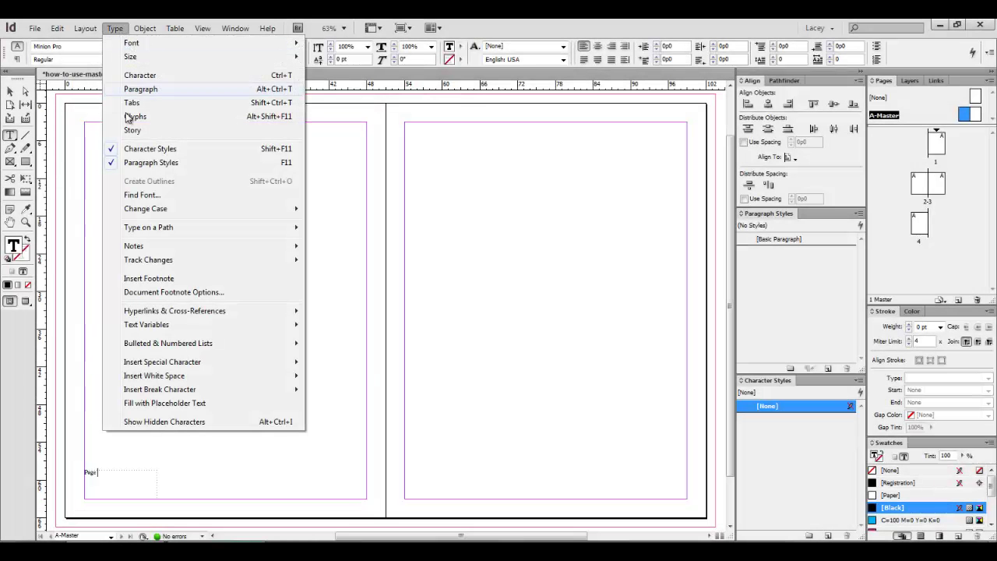
pyautogui.moveTo(165, 365)
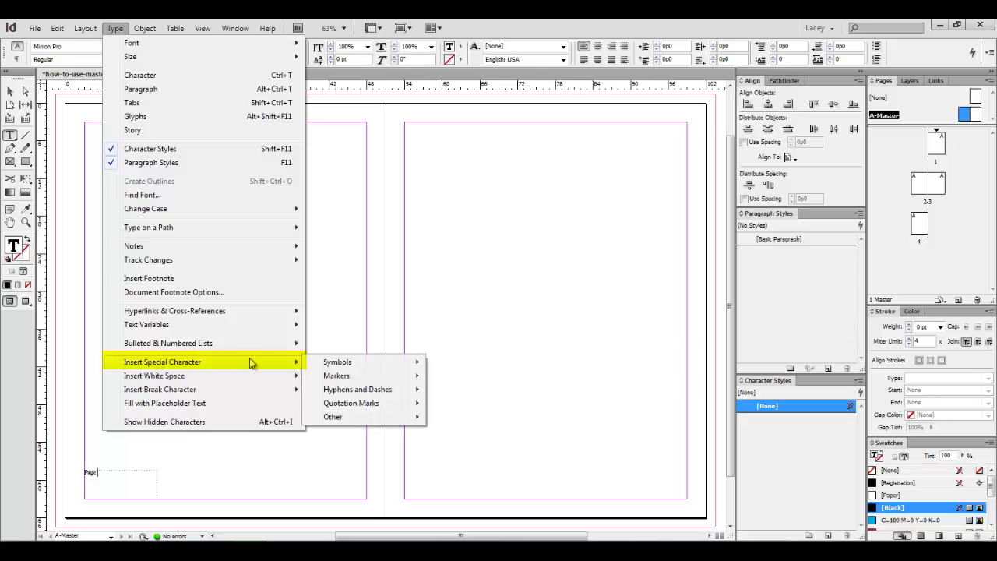
pyautogui.moveTo(359, 380)
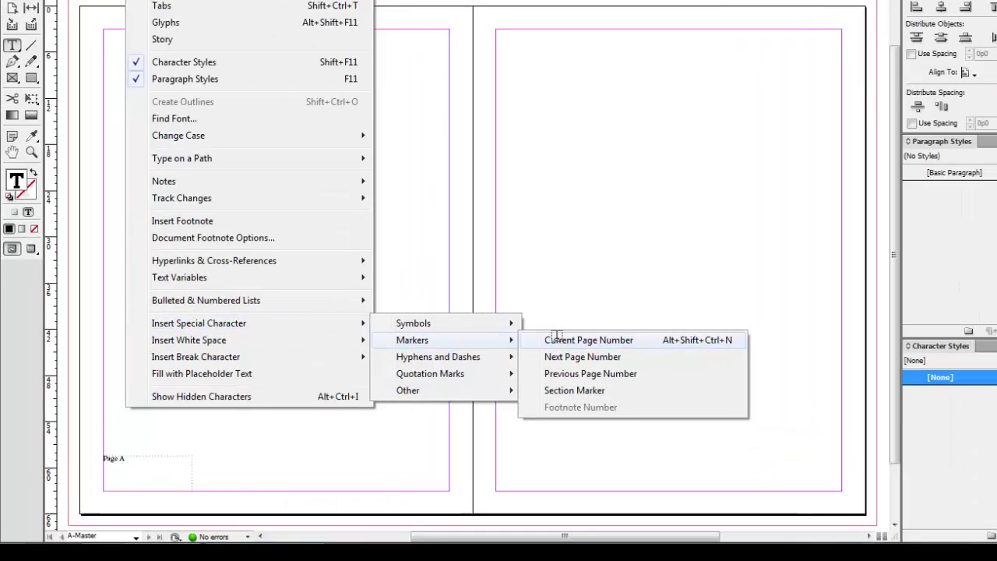
pyautogui.click(457, 379)
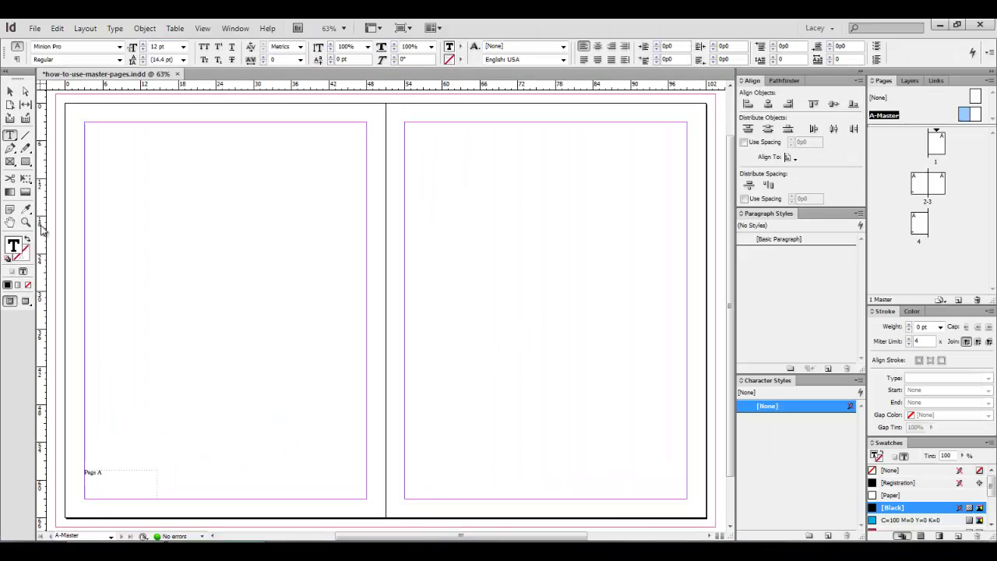
# Format the footer text as Century Gothic 14 pt and shorten its frame
pyautogui.moveTo(109, 471); pyautogui.dragTo(78, 471)
pyautogui.click(120, 47)
pyautogui.click(118, 49)
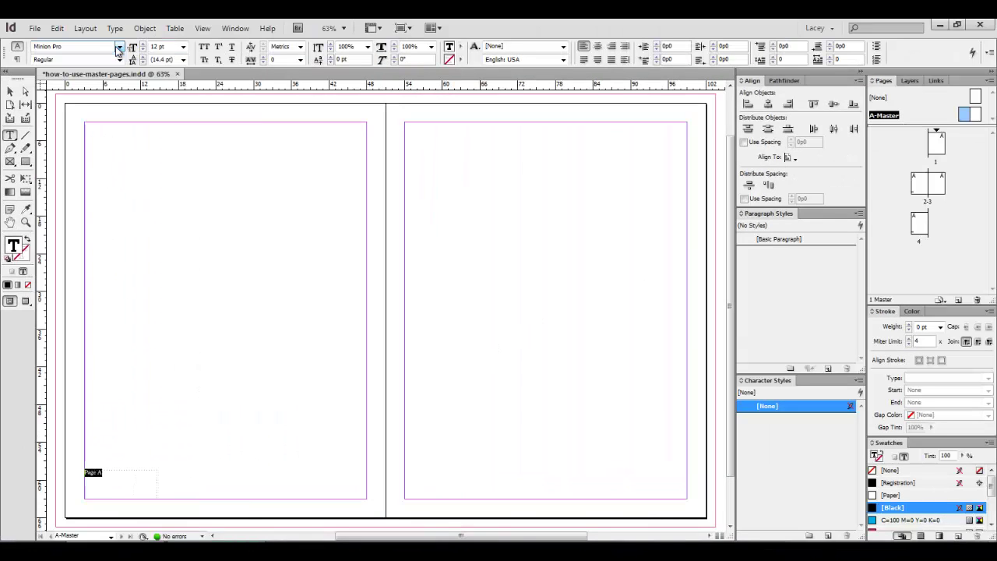
pyautogui.click(120, 46)
pyautogui.click(84, 74)
pyautogui.click(183, 47)
pyautogui.click(164, 125)
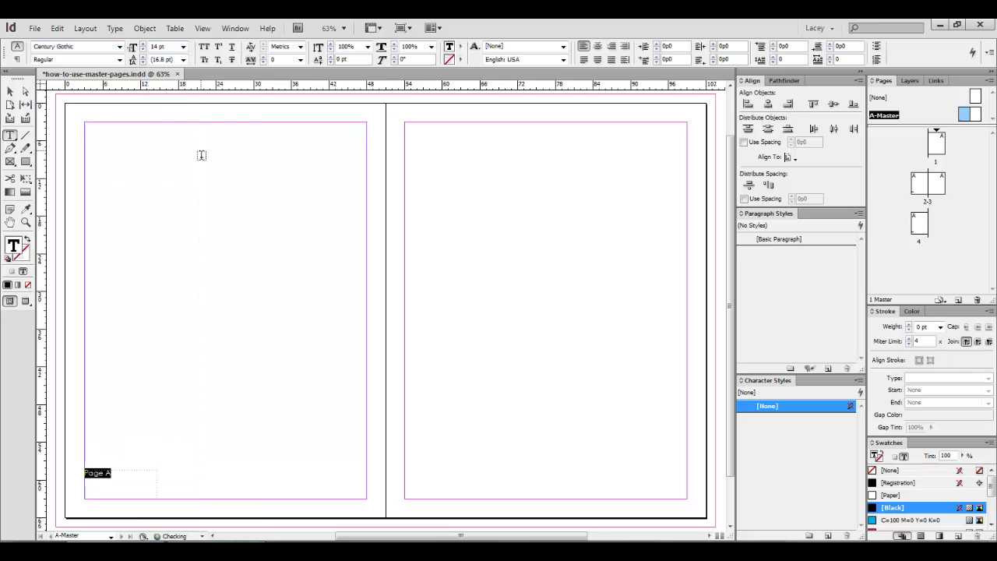
pyautogui.click(10, 91)
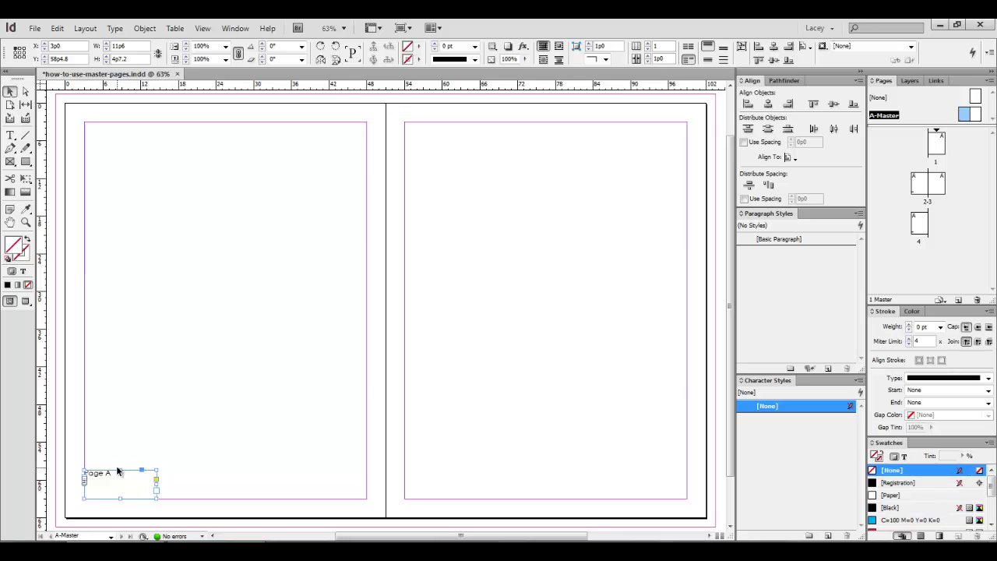
pyautogui.moveTo(120, 469); pyautogui.dragTo(104, 488)
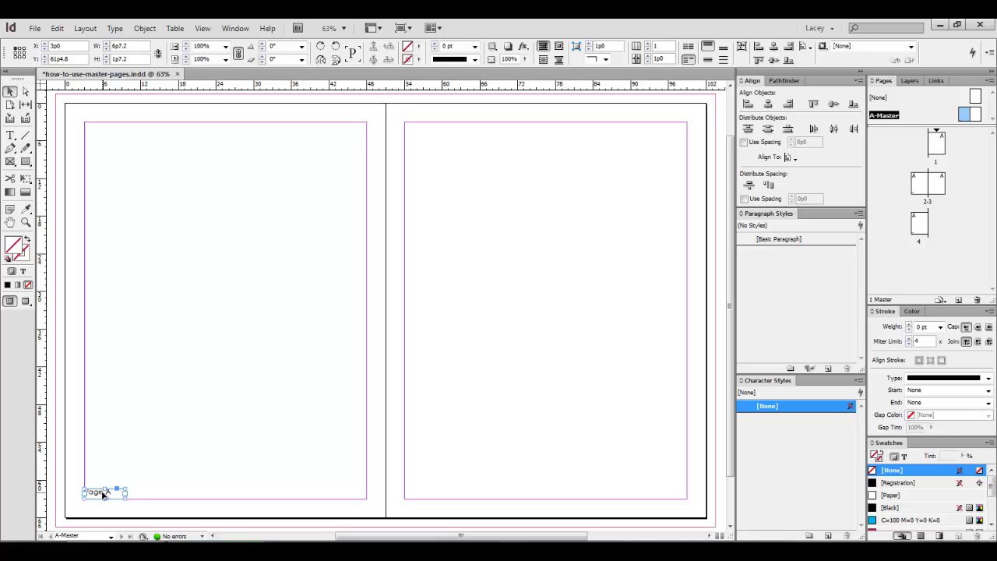
# Copy the footer to the right master page's bottom corner and right-align its text
pyautogui.moveTo(103, 496); pyautogui.dragTo(678, 494)
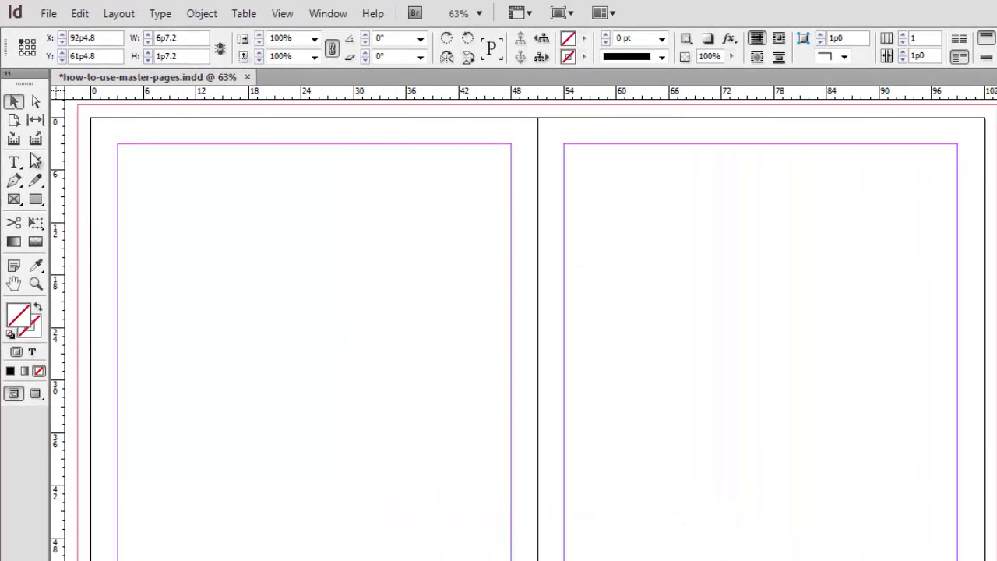
pyautogui.click(14, 164)
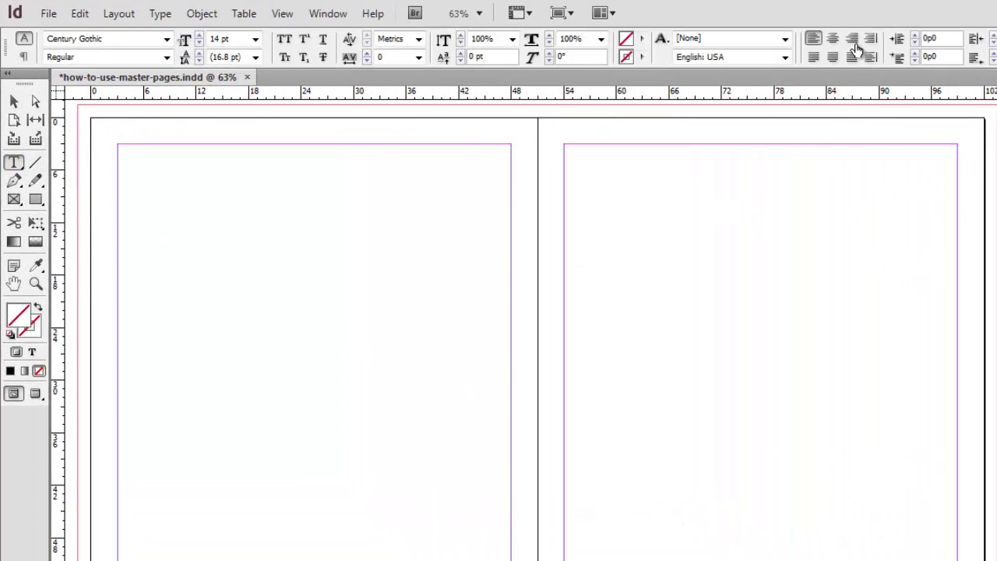
pyautogui.click(853, 43)
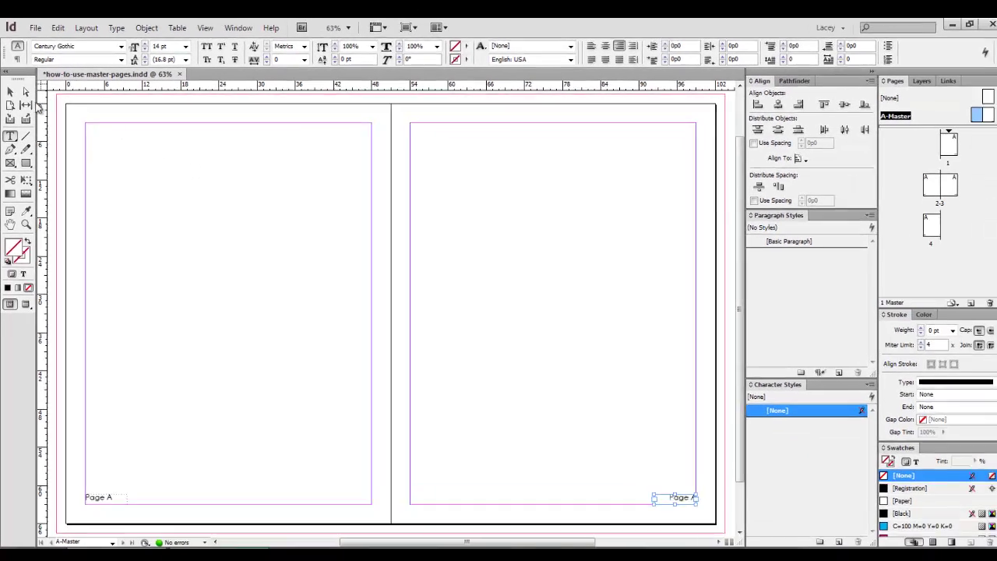
pyautogui.press('Escape')
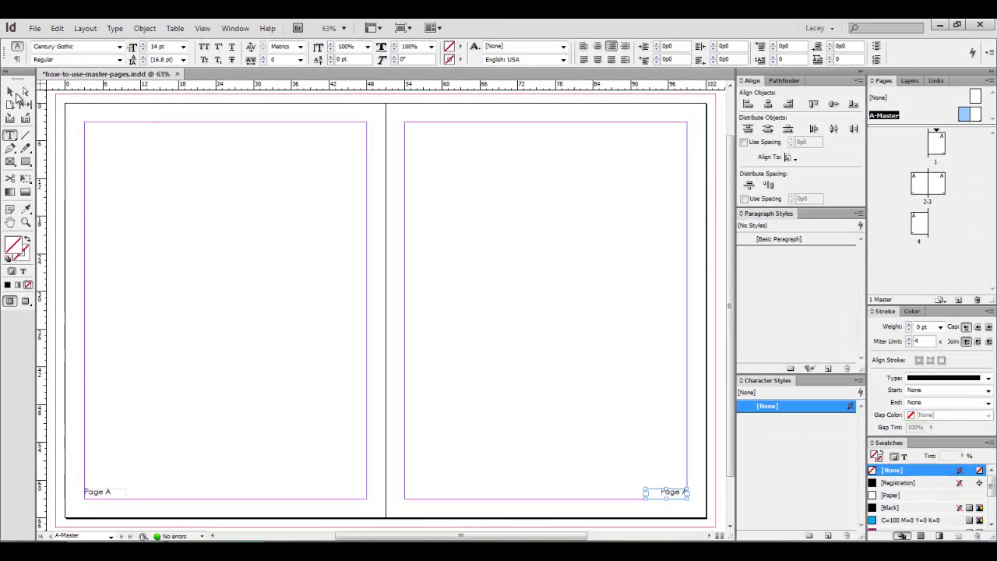
pyautogui.click(334, 325)
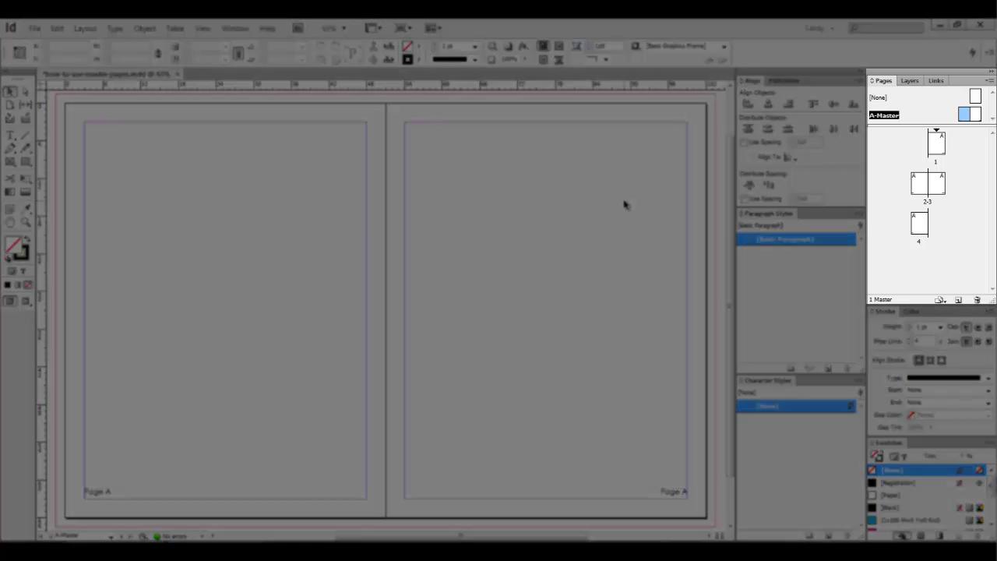
# Check the automatic footer numbers by viewing spread 2-3, page 4, page 1, spread 2-3, then page 4
pyautogui.doubleClick(921, 189)
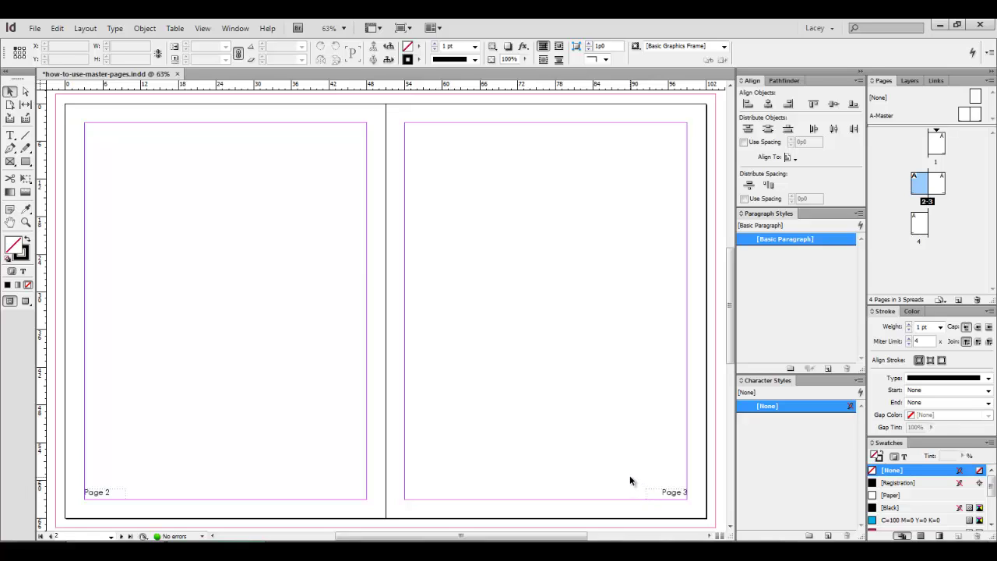
pyautogui.doubleClick(921, 224)
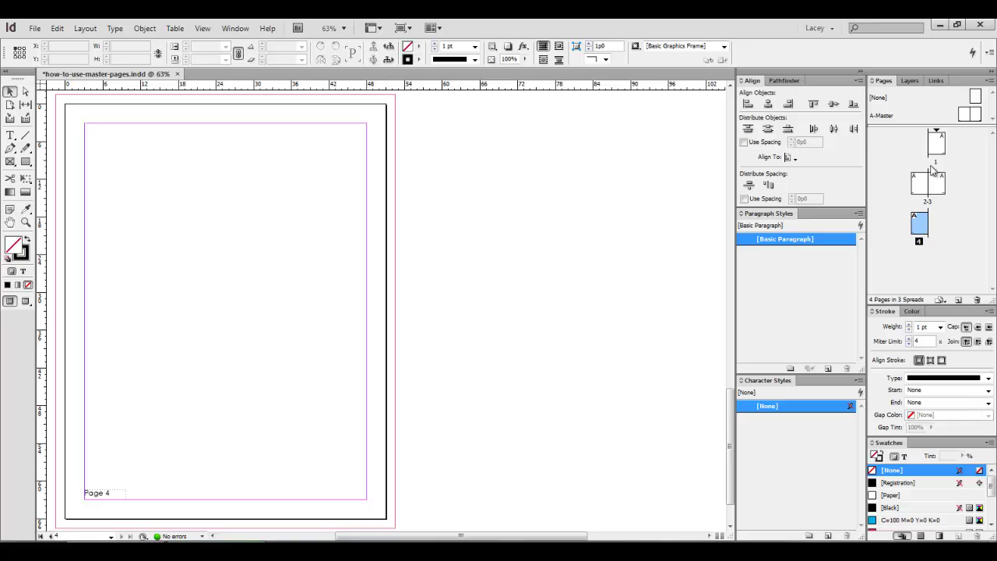
pyautogui.doubleClick(939, 148)
pyautogui.doubleClick(917, 190)
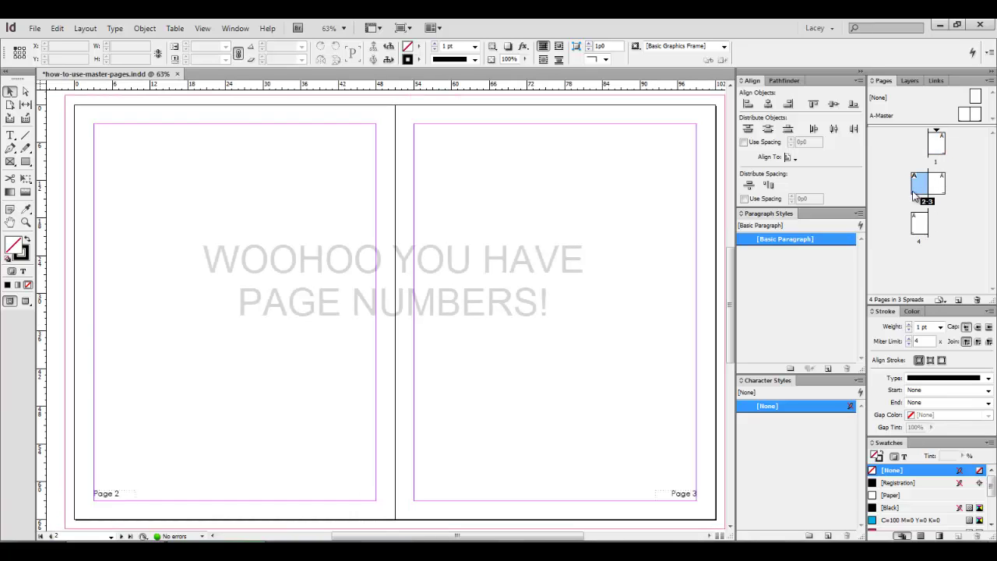
pyautogui.doubleClick(920, 224)
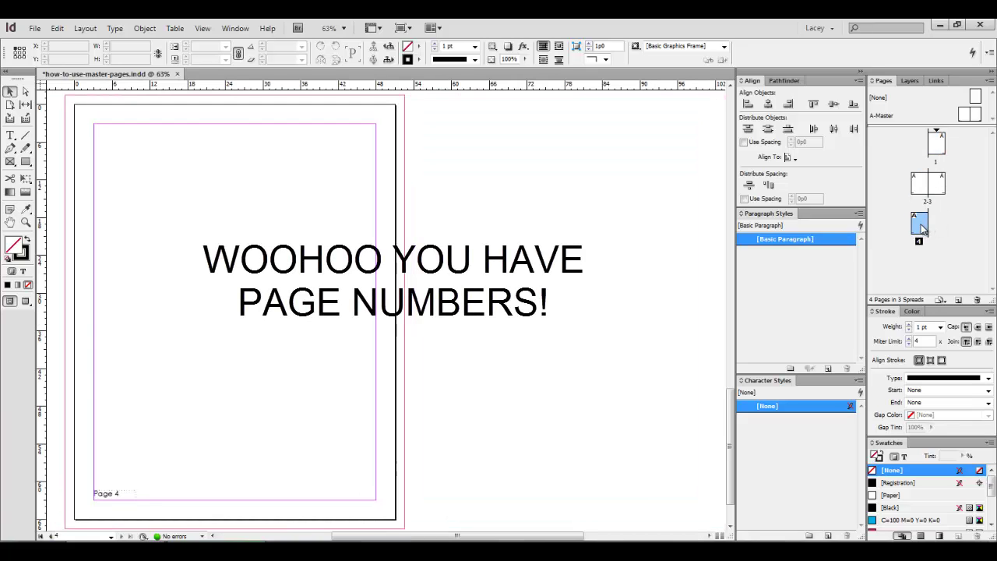
# Draw a square frame on page 4 and fill it with the C=100 cyan swatch
pyautogui.click(26, 161)
pyautogui.moveTo(150, 187); pyautogui.dragTo(235, 274)
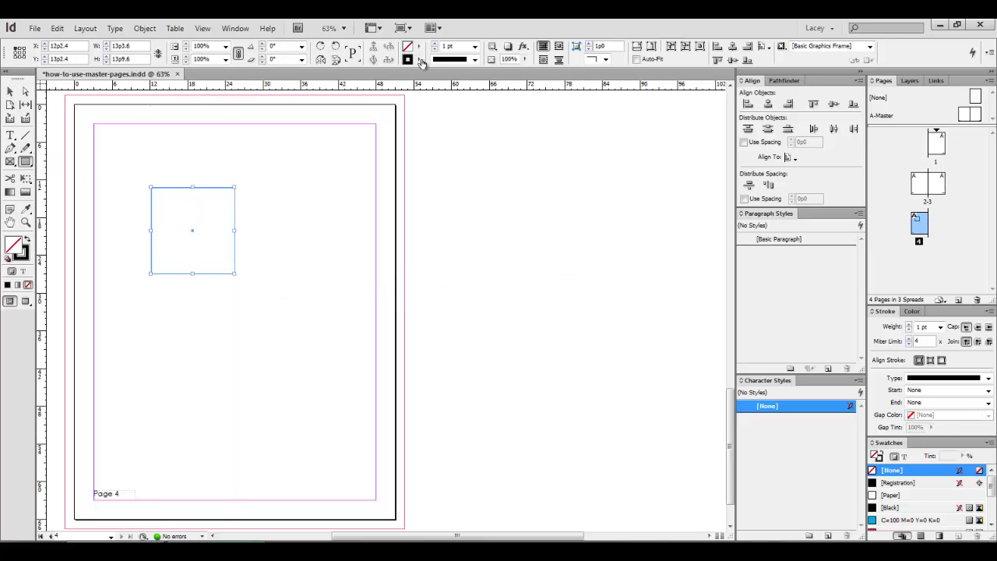
pyautogui.click(419, 60)
pyautogui.click(419, 60)
pyautogui.click(419, 47)
pyautogui.click(466, 122)
pyautogui.click(9, 91)
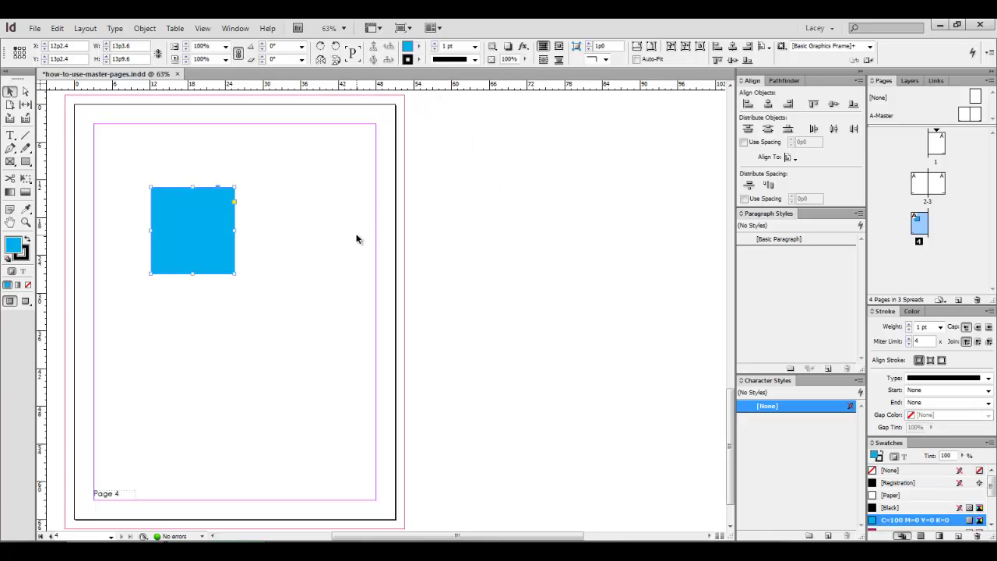
pyautogui.click(442, 309)
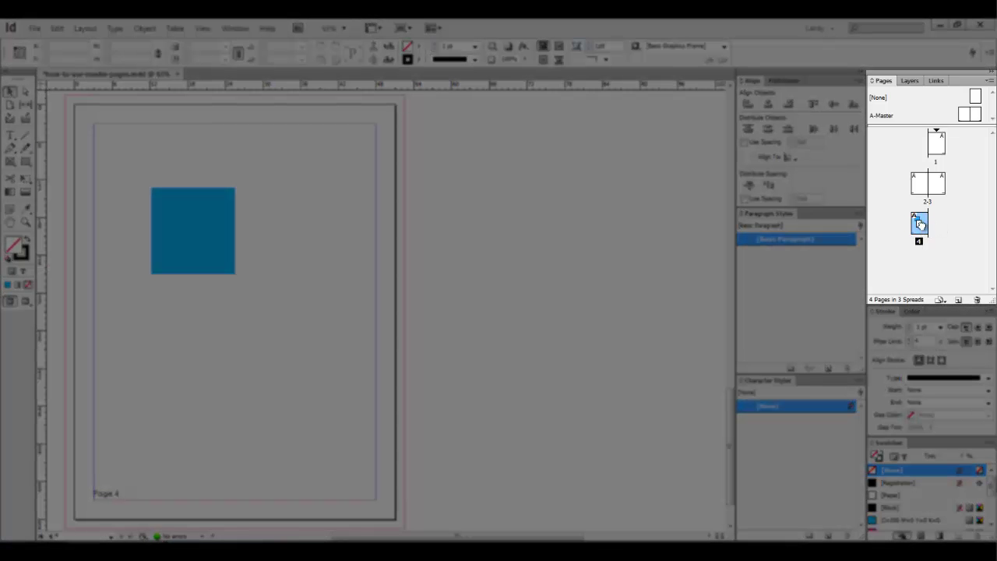
# Move page 4 ahead of page 3 so the cyan-square page becomes page 3, then check pages 4 and 2-3
pyautogui.moveTo(919, 223); pyautogui.dragTo(930, 189)
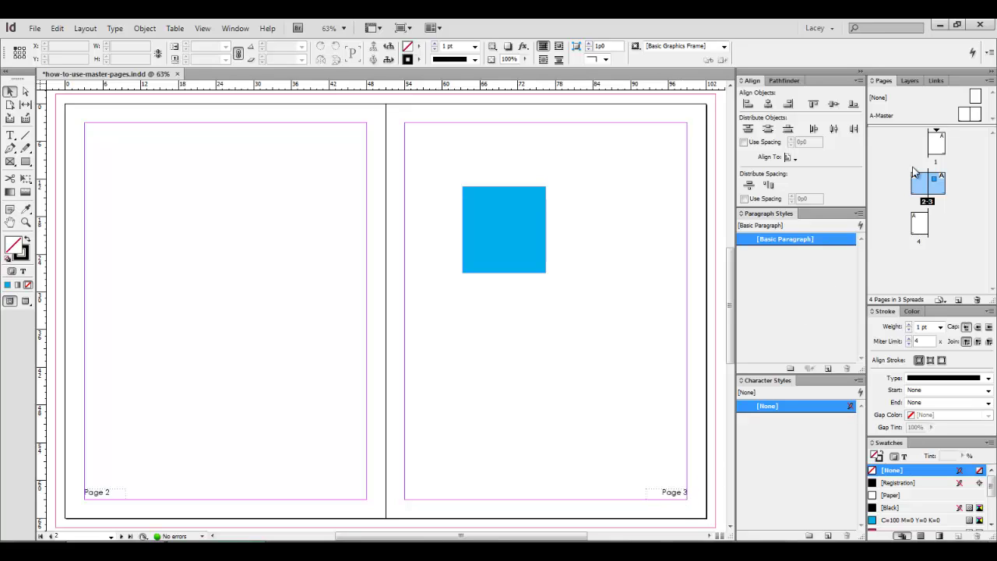
pyautogui.doubleClick(919, 223)
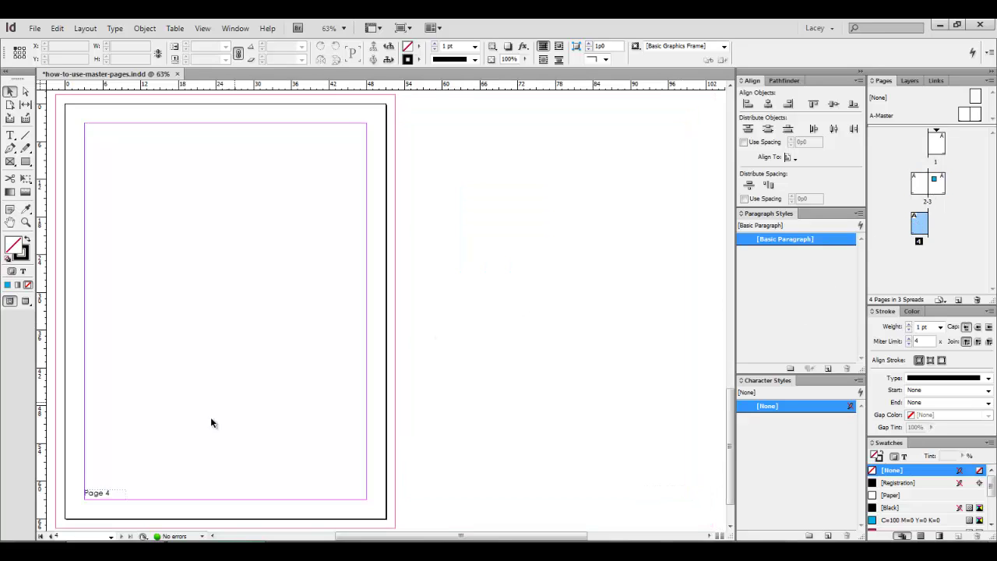
pyautogui.doubleClick(923, 187)
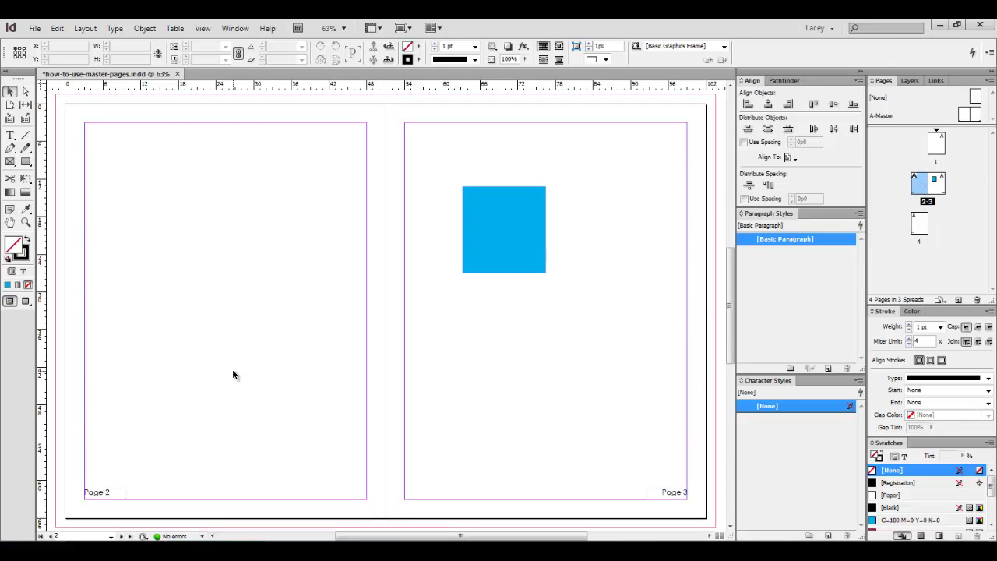
pyautogui.click(26, 222)
pyautogui.moveTo(161, 516); pyautogui.dragTo(66, 450)
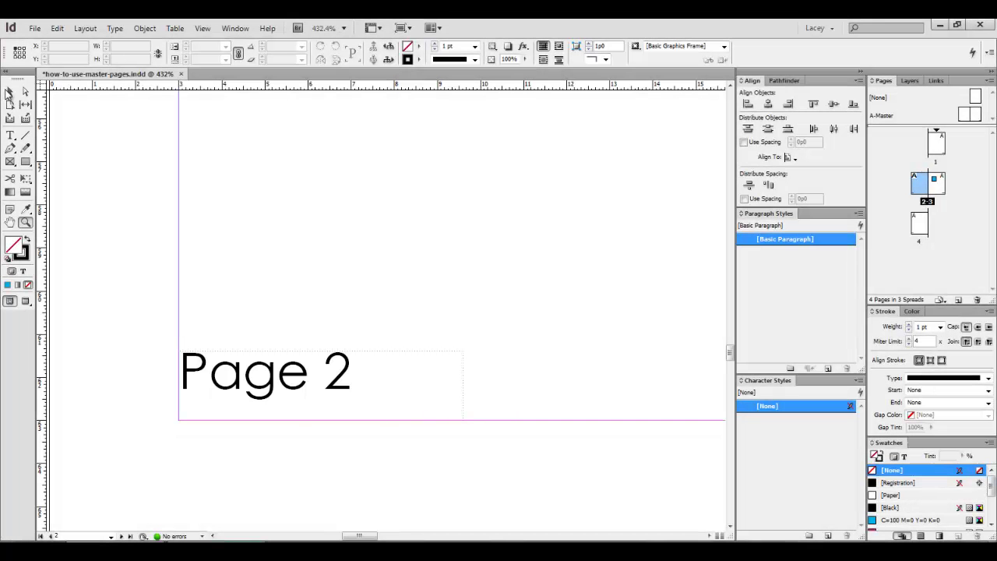
pyautogui.click(8, 92)
pyautogui.doubleClick(10, 222)
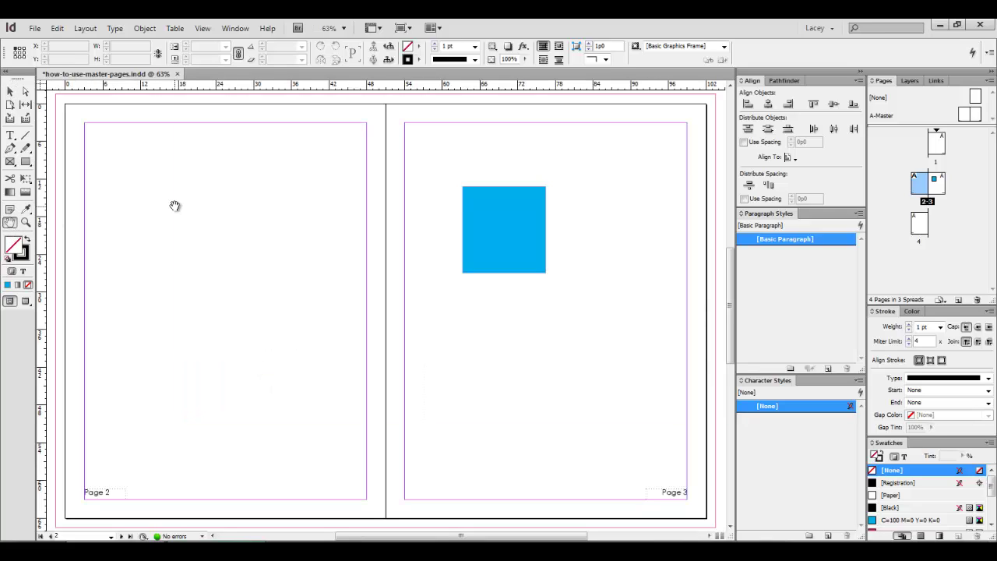
# Override the master 'Page 2' footer on page 2 and delete it
pyautogui.click(10, 92)
pyautogui.moveTo(139, 455); pyautogui.dragTo(93, 499)
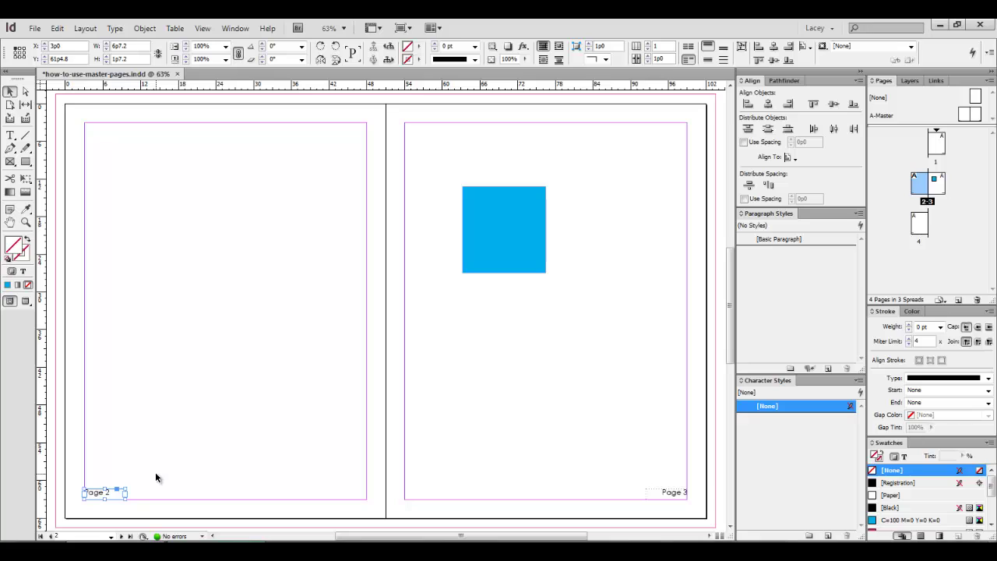
pyautogui.moveTo(101, 495)
pyautogui.mouseDown()
pyautogui.moveTo(194, 426)
pyautogui.moveTo(93, 485)
pyautogui.moveTo(106, 494)
pyautogui.mouseUp()
pyautogui.press('Delete')
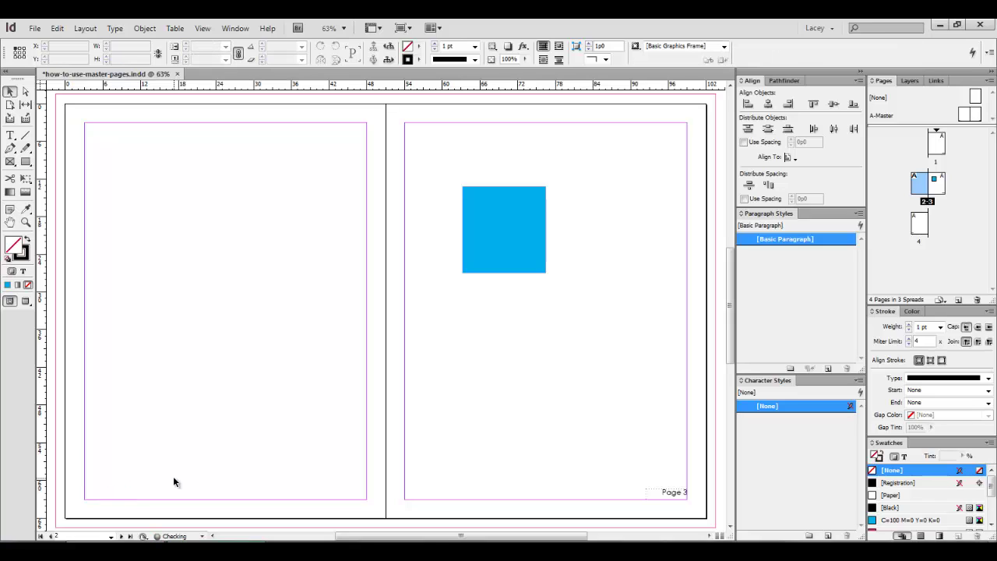